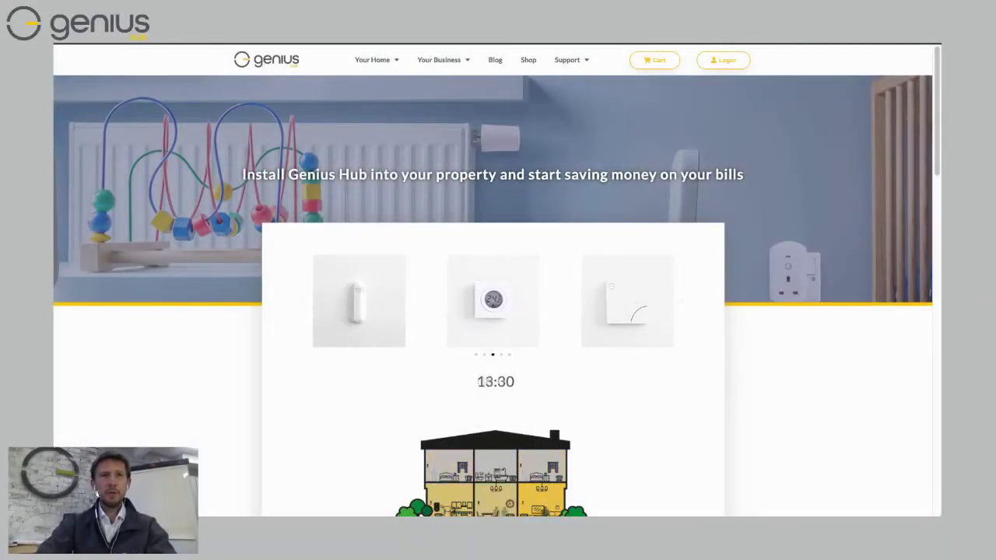
- Open the Create your system configurator for the home and enable Hot Water on/off and Hot Water temperature control
mouse_move(376, 60)
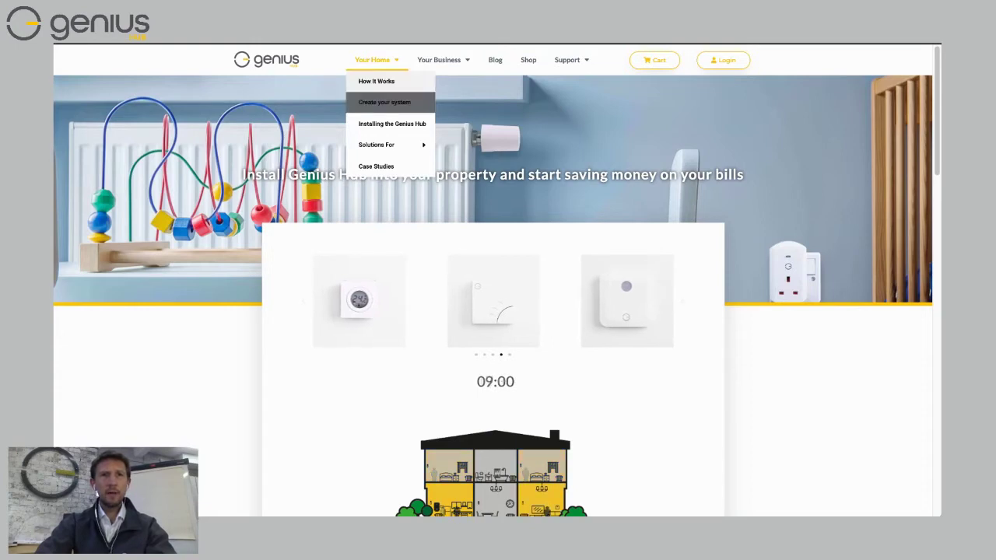
left_click(384, 102)
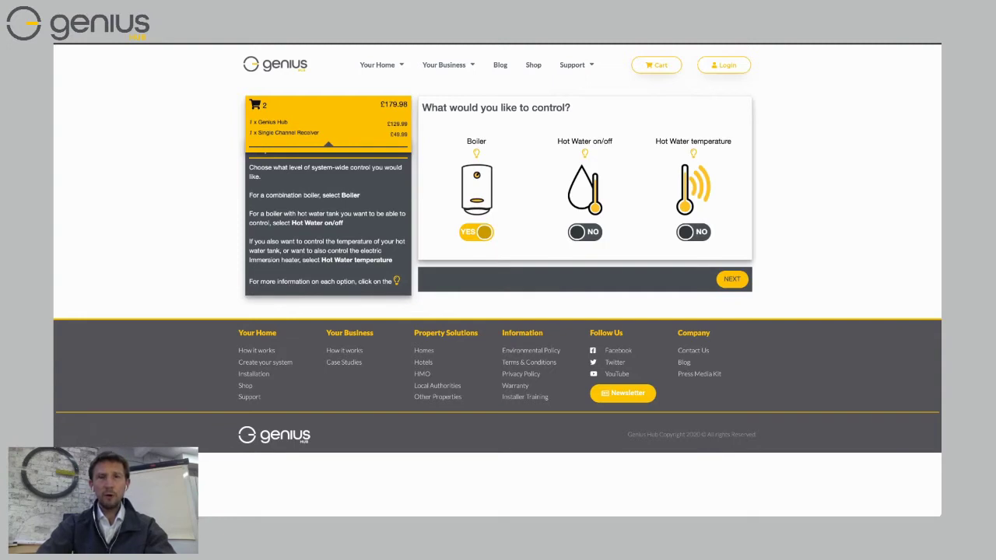
left_click(585, 232)
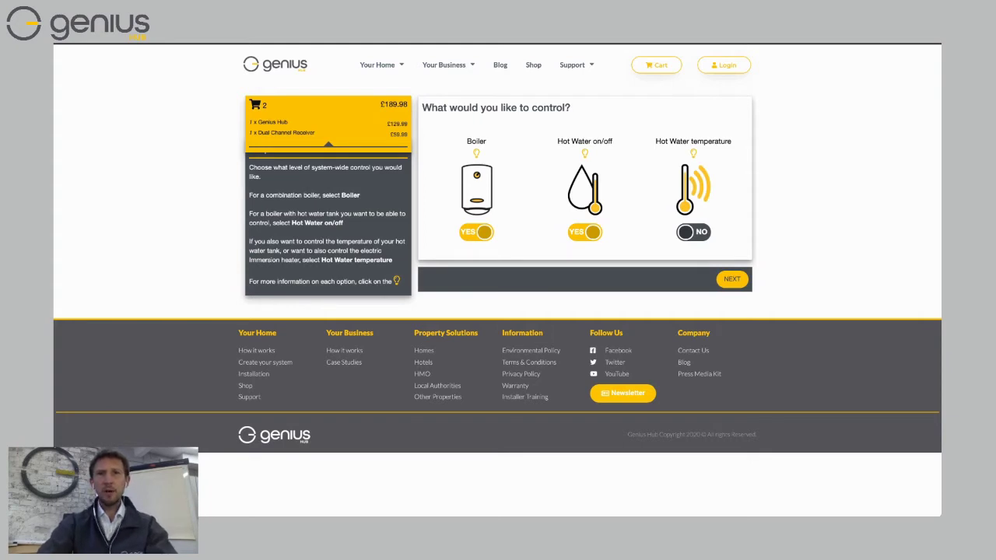
left_click(692, 232)
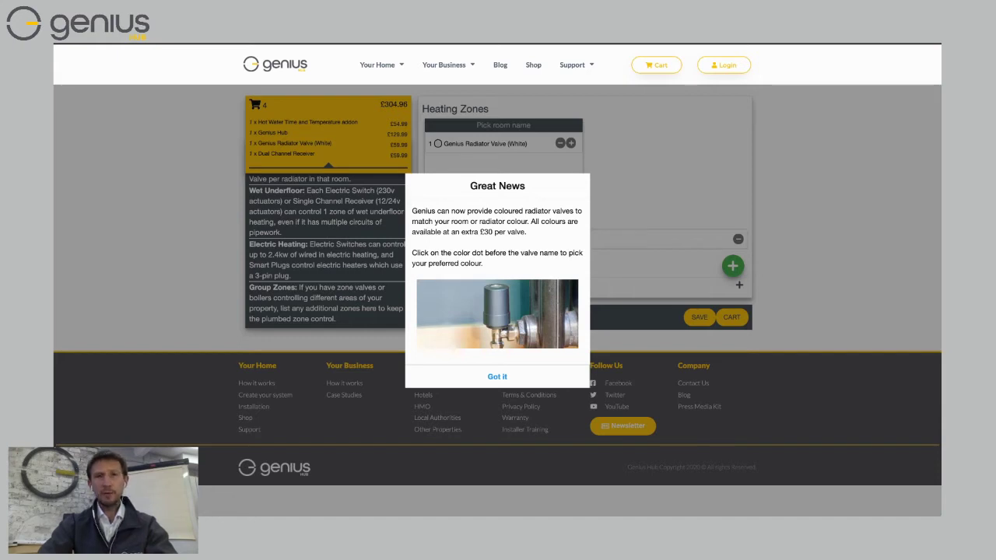
- Dismiss the coloured radiator valve notice, finish adding zones and name the first radiator zone Kitchen
key("Return")
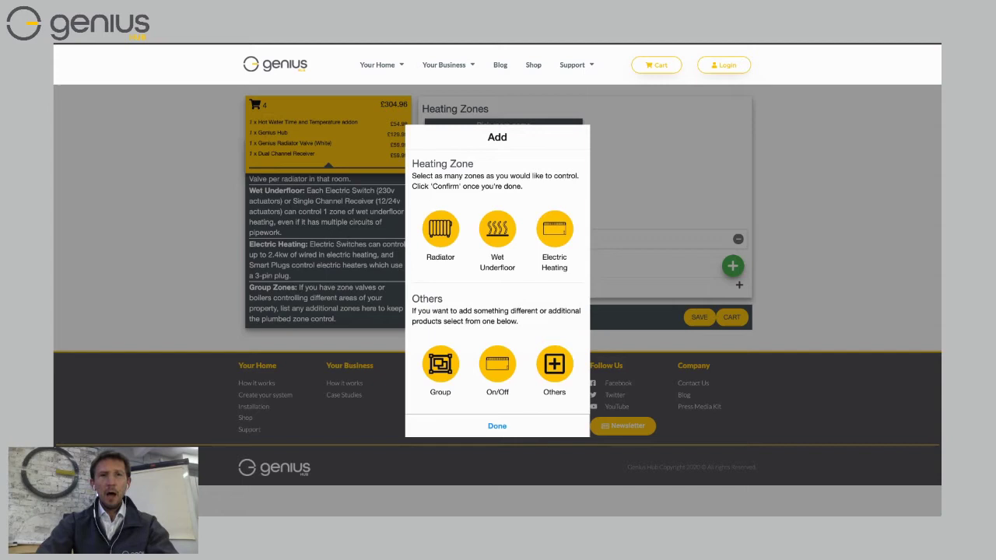
key("Escape")
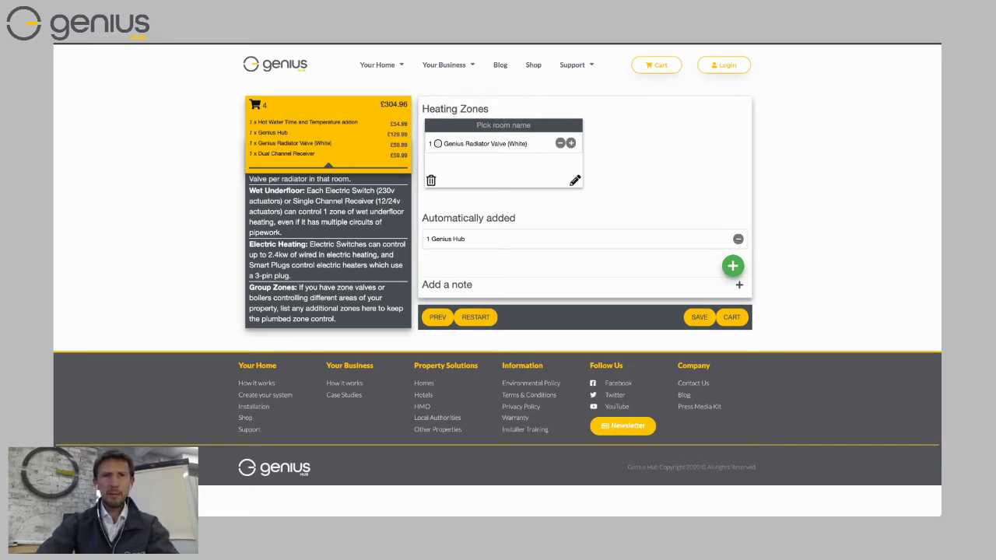
type("Kitchen")
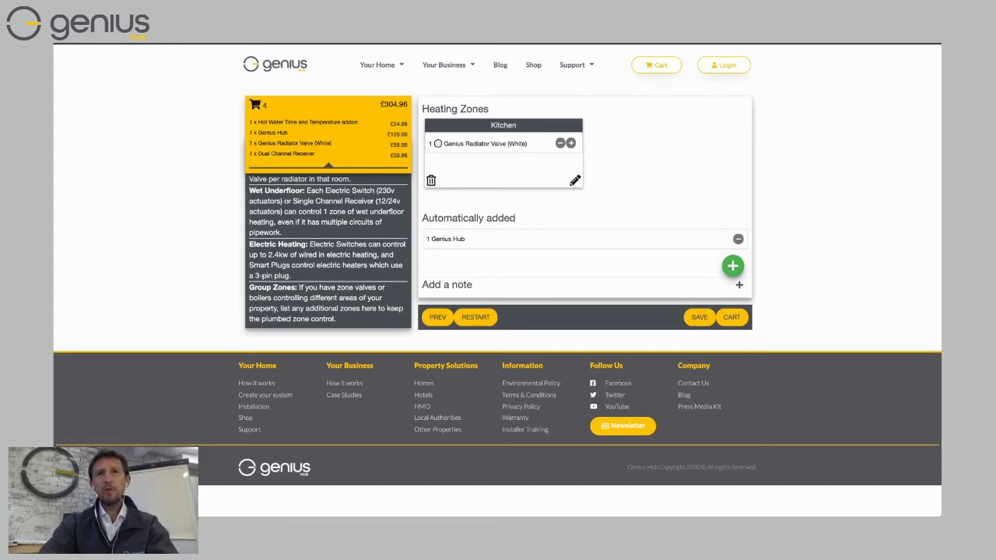
key("Return")
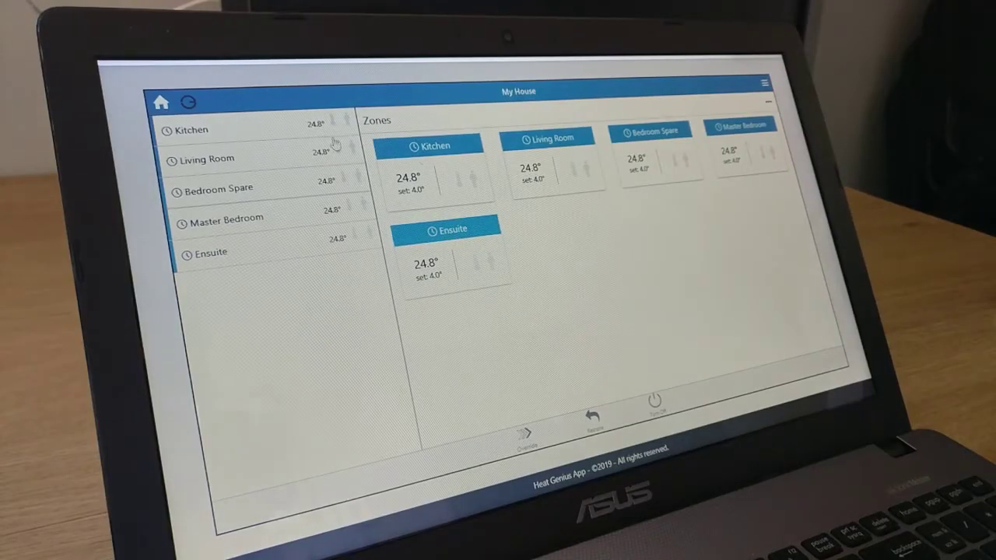
- In the Heat Genius App, view the weekly schedules of the Kitchen, Bedroom Spare and Master Bedroom zones and return to the house overview
left_click(446, 164)
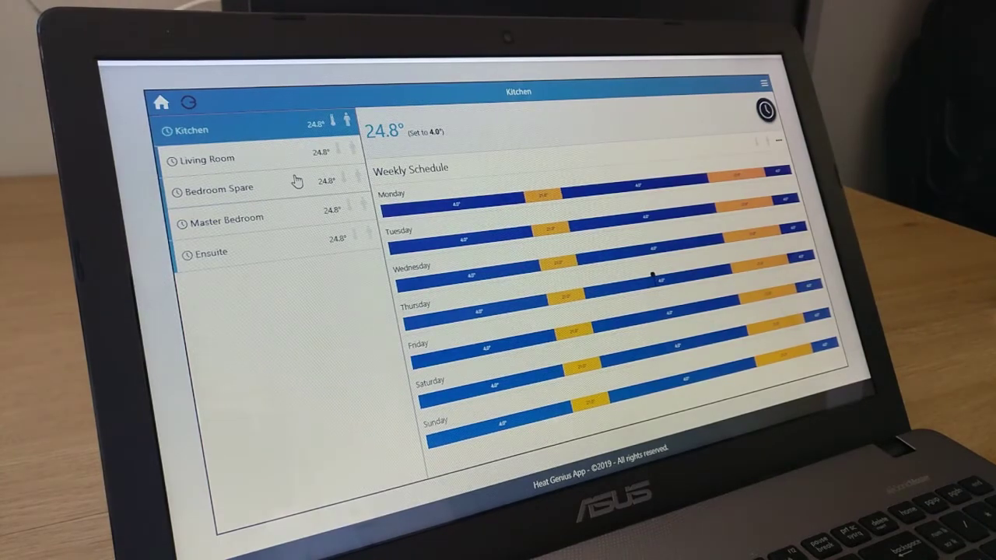
left_click(300, 187)
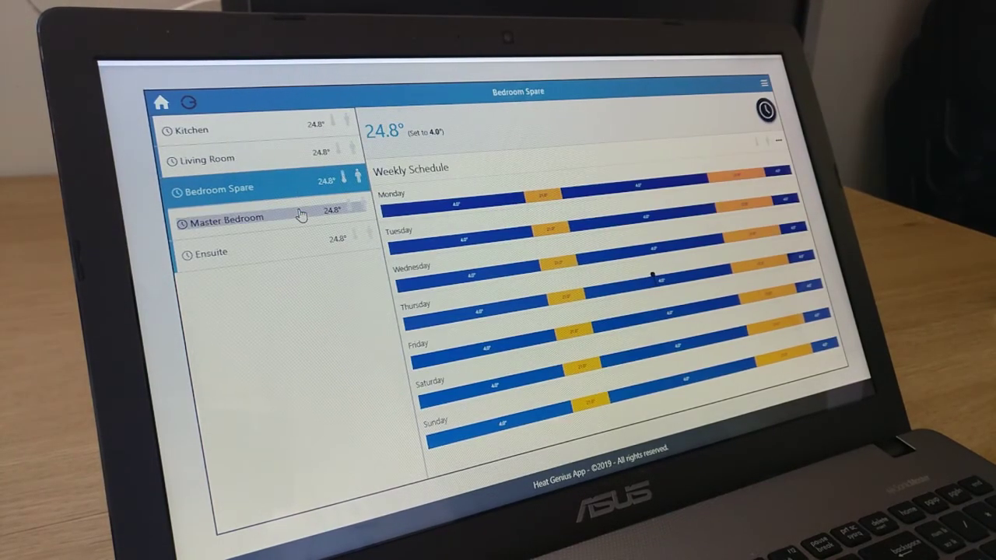
left_click(300, 216)
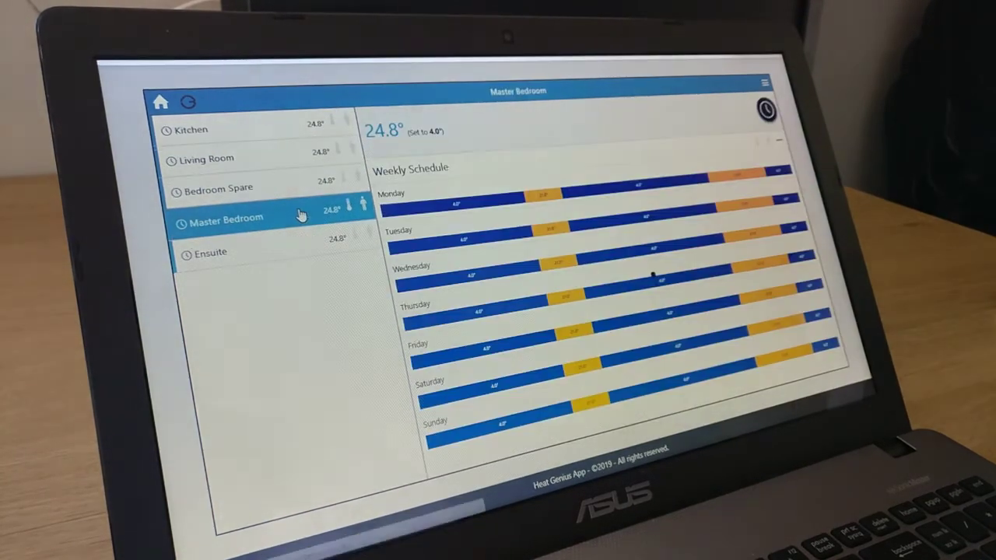
left_click(160, 105)
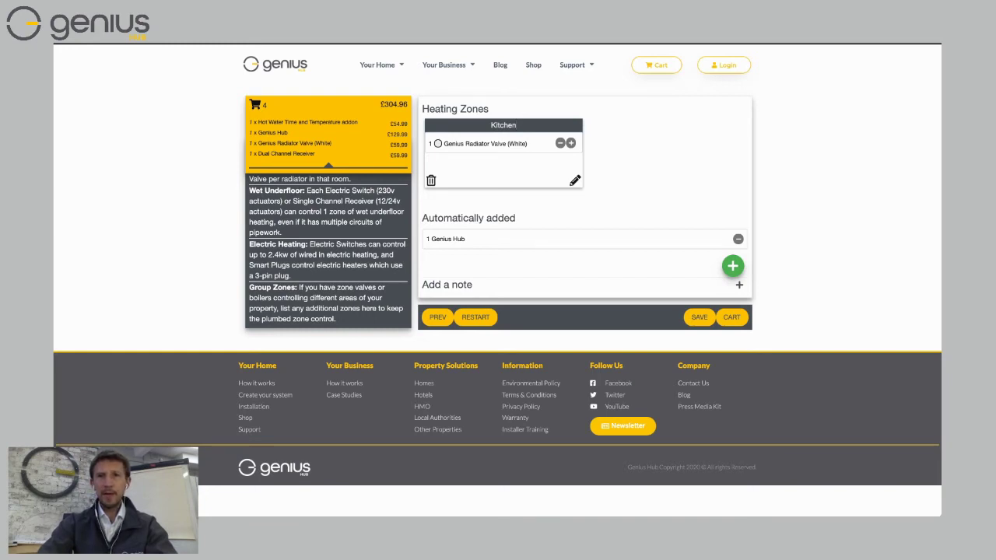
- In the Genius Hub system configurator, add a radiator zone named Living Room with two white Genius Radiator Valves
left_click(732, 266)
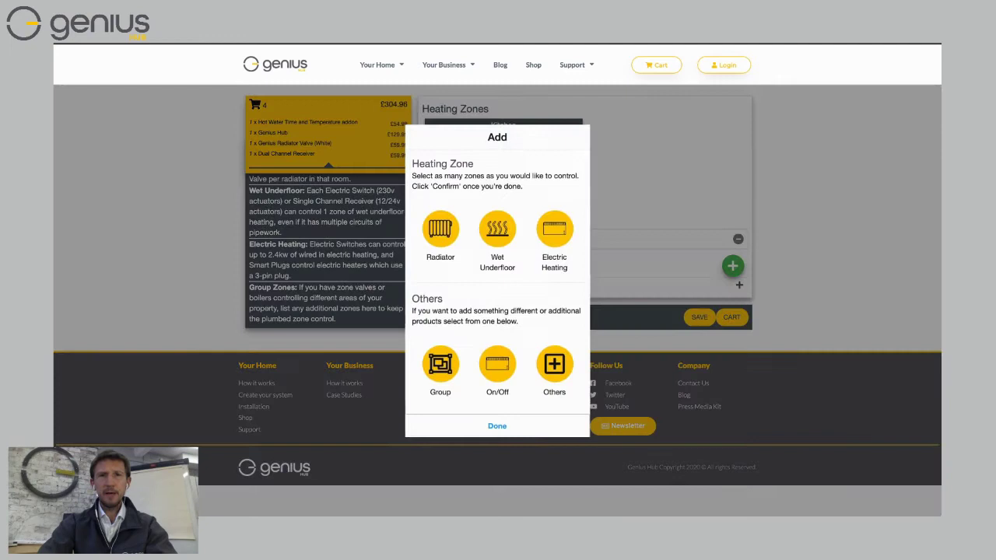
left_click(439, 228)
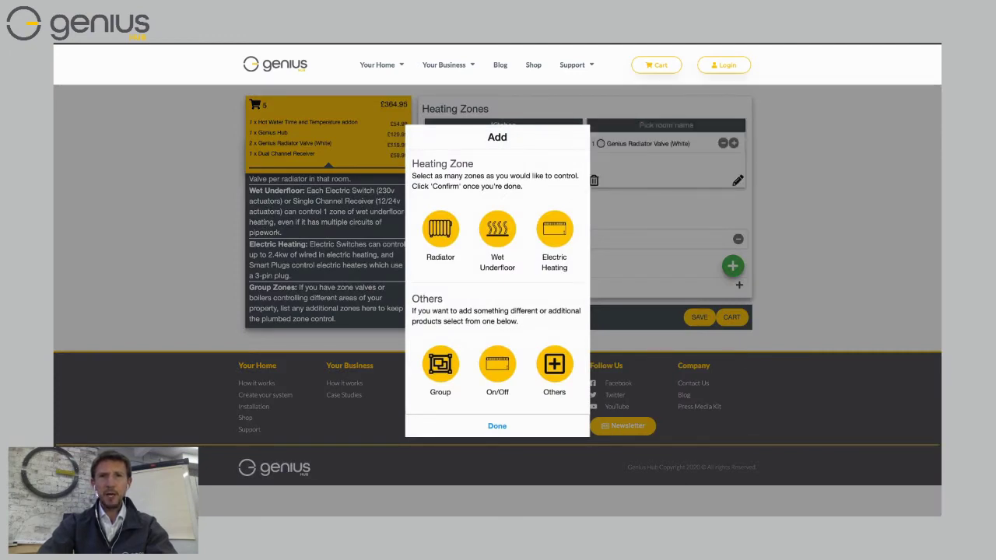
left_click(497, 426)
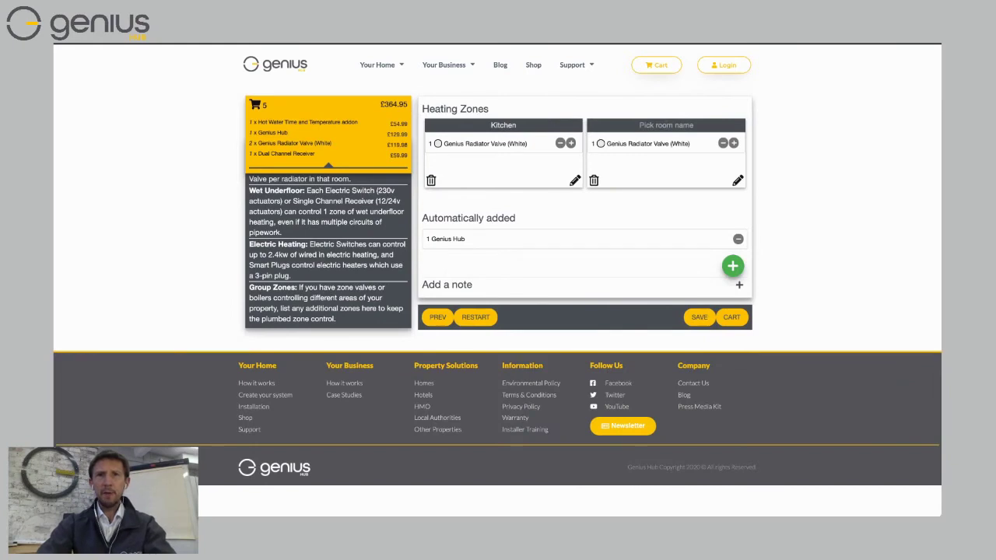
type("Living ")
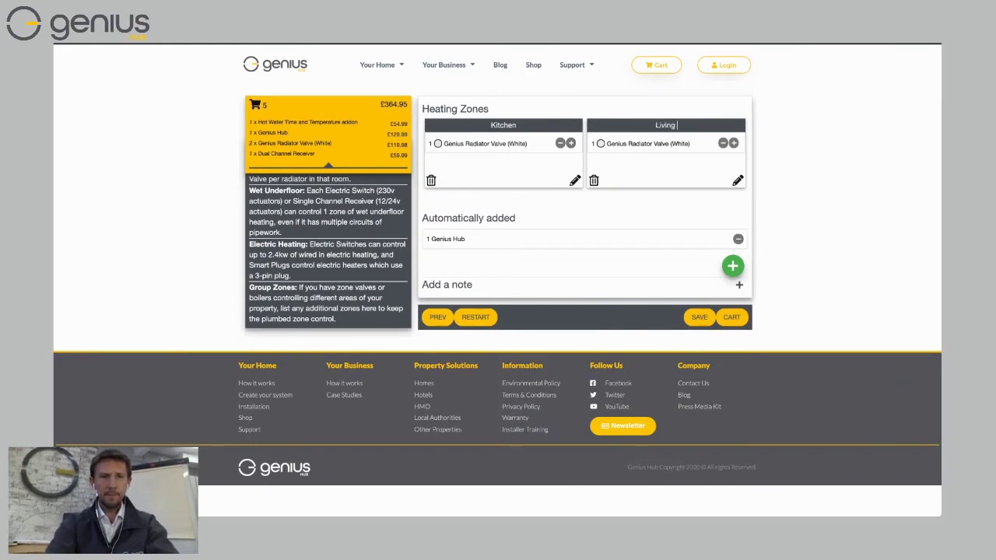
type("Room")
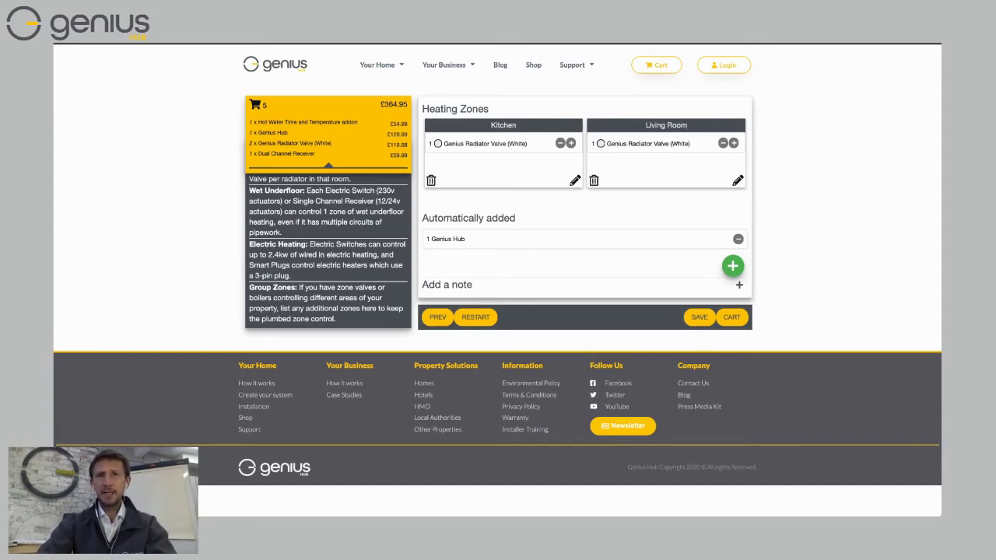
left_click(733, 143)
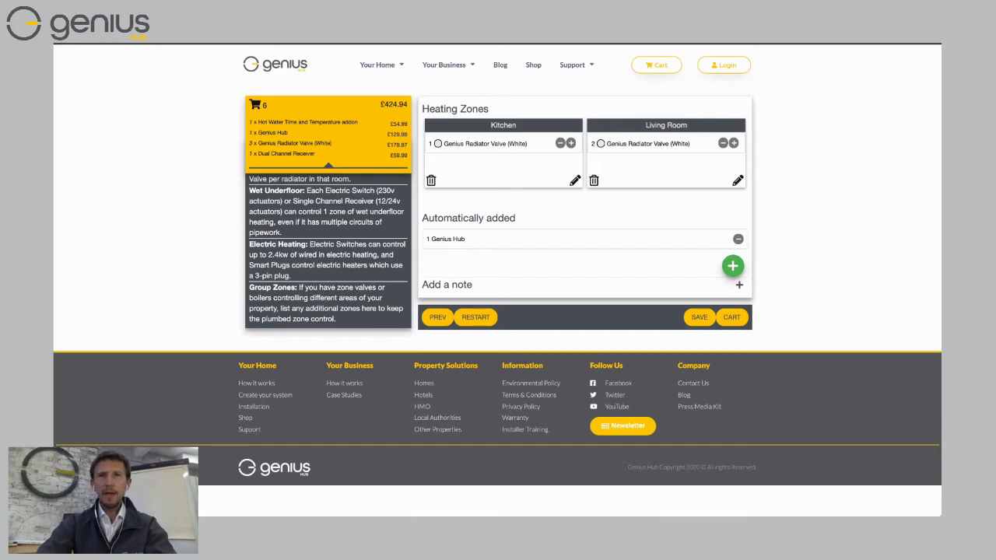
- Add a radiator zone named Bedroom 1 and accept having Smart Plugs added automatically every 3 rooms
left_click(732, 266)
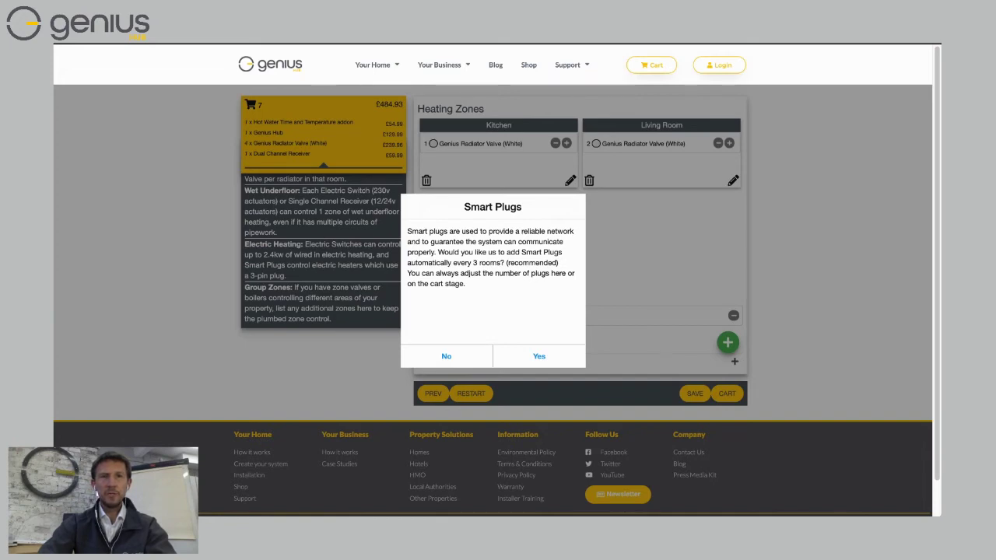
left_click(538, 355)
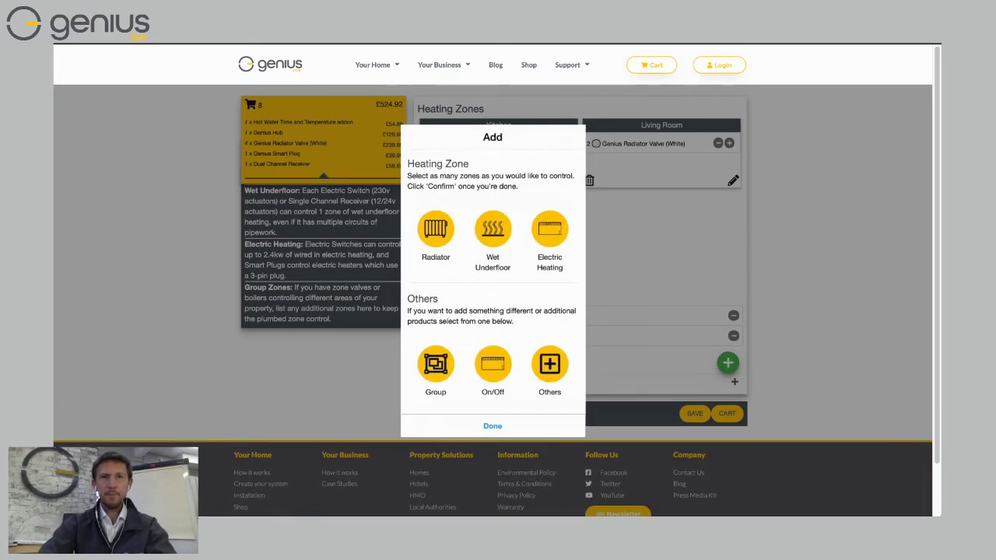
key("Escape")
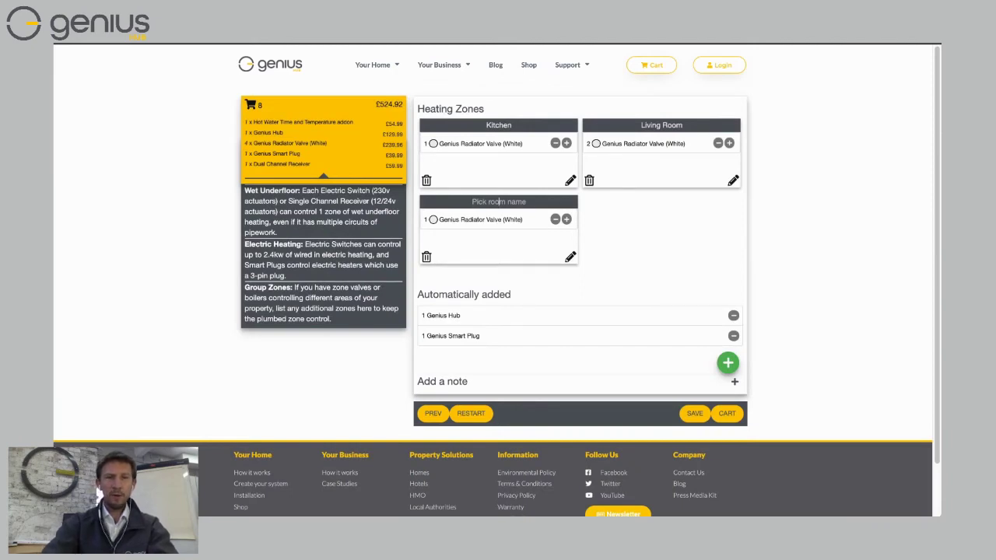
type("Be")
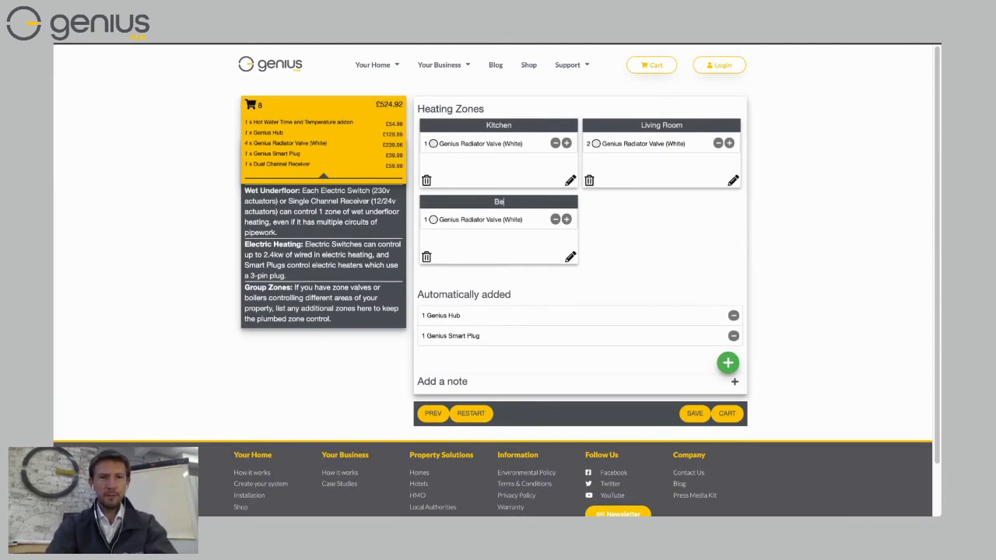
type("d")
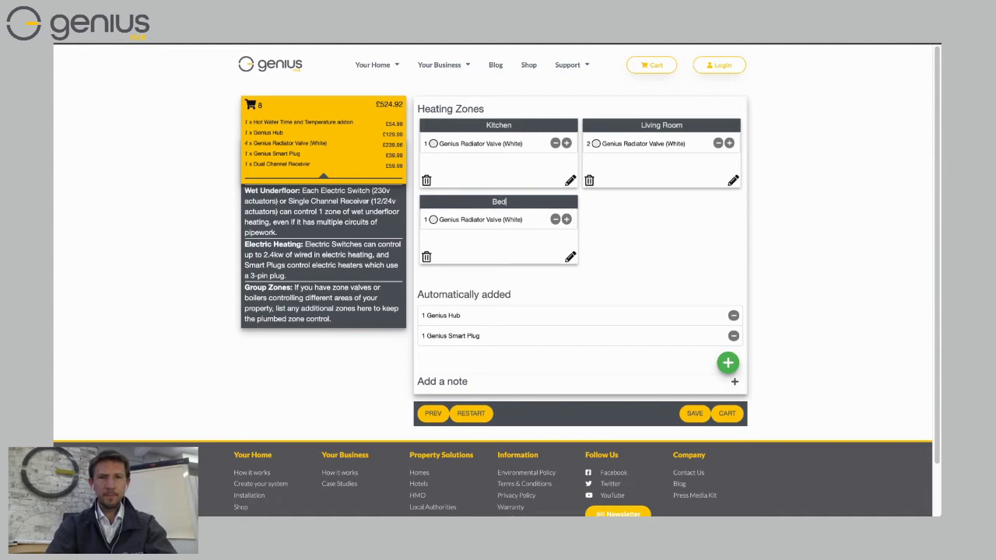
type("room (")
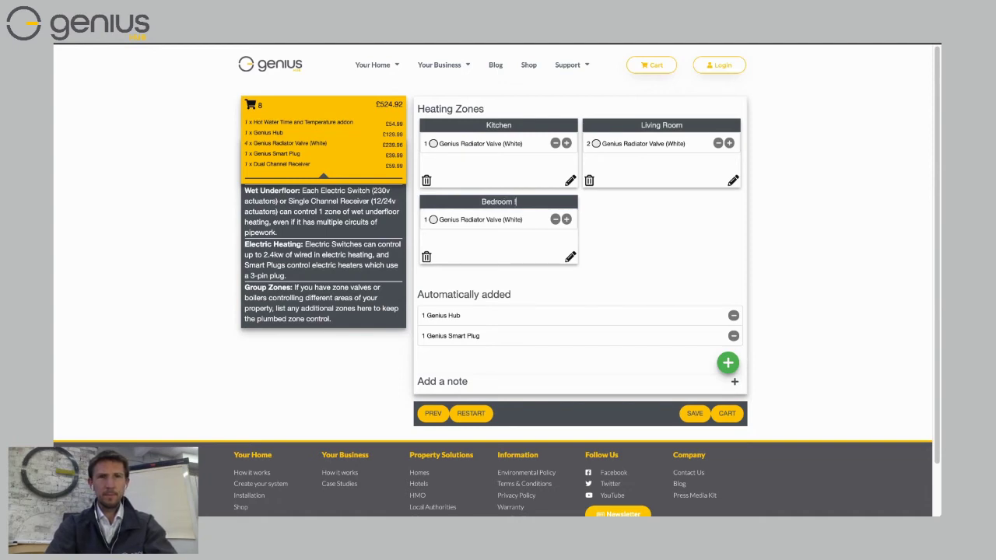
key("BackSpace")
type("1")
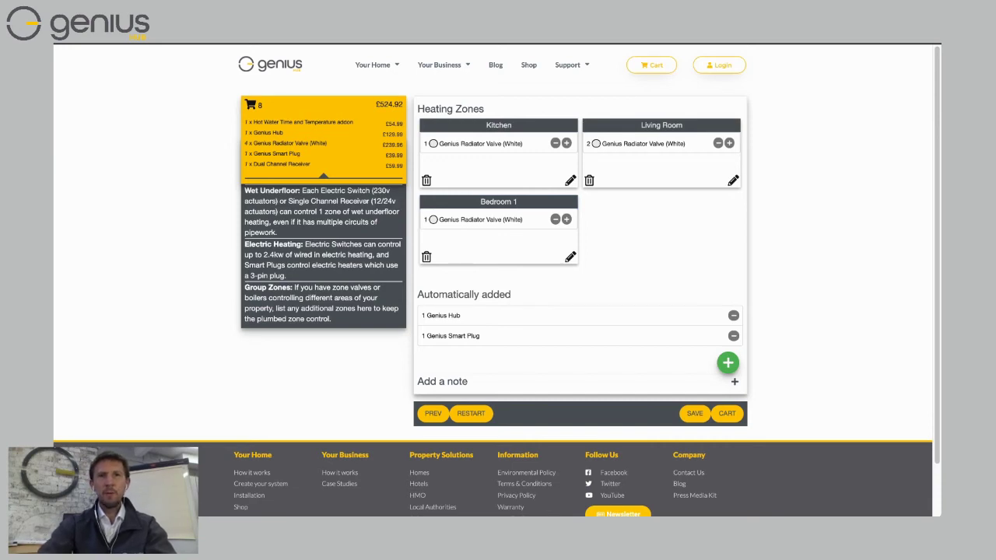
- Add a fourth radiator heating zone and name it Master Bedroom
left_click(727, 362)
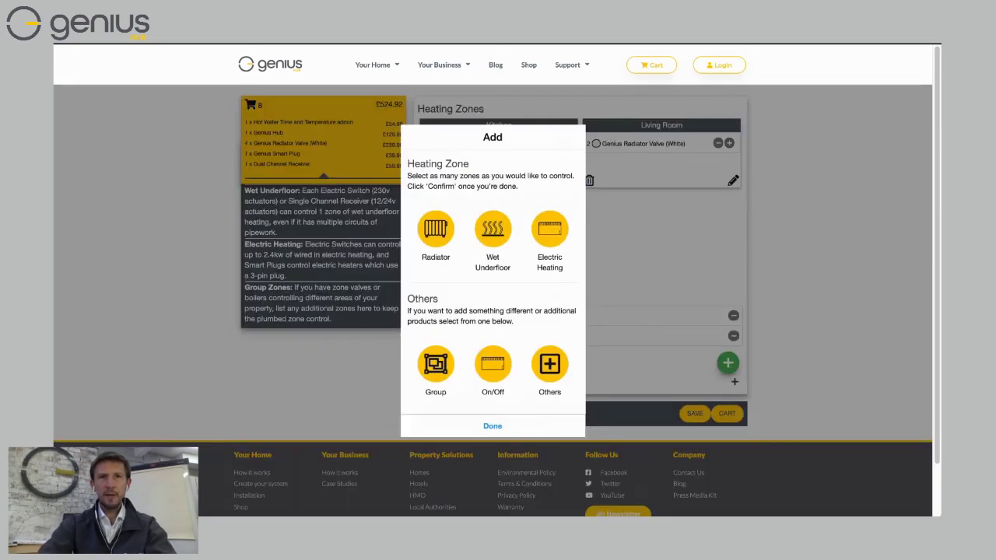
left_click(435, 229)
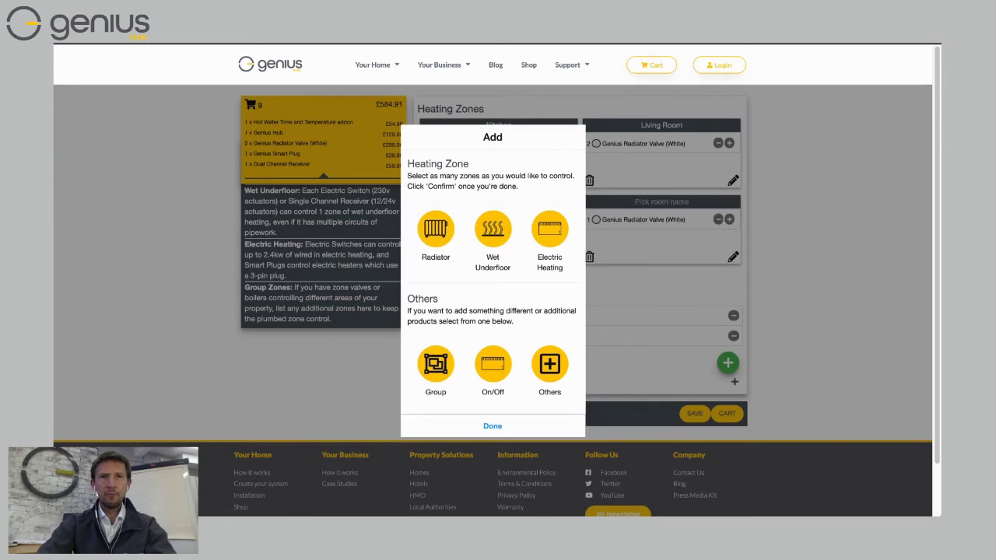
left_click(493, 425)
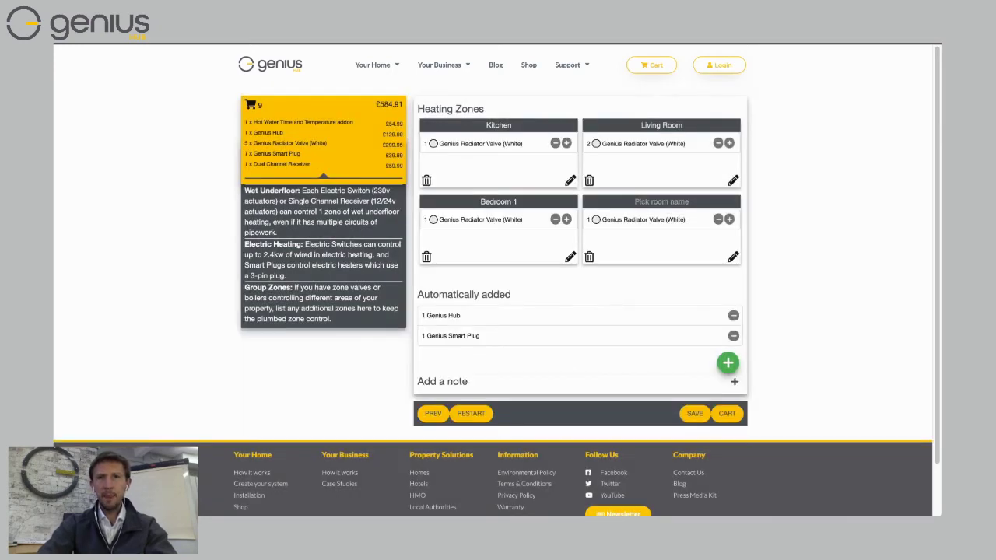
type("Ma")
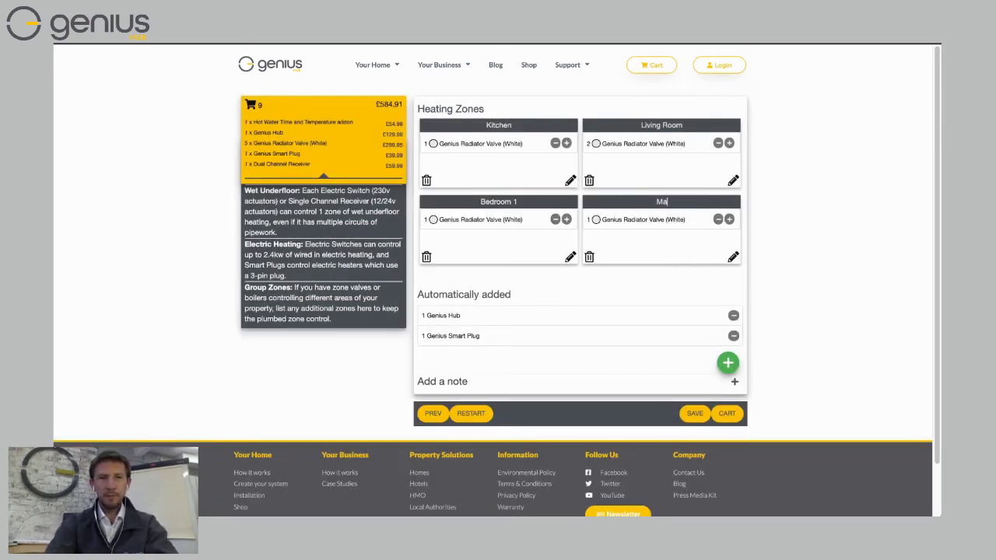
type("ster Bedroom")
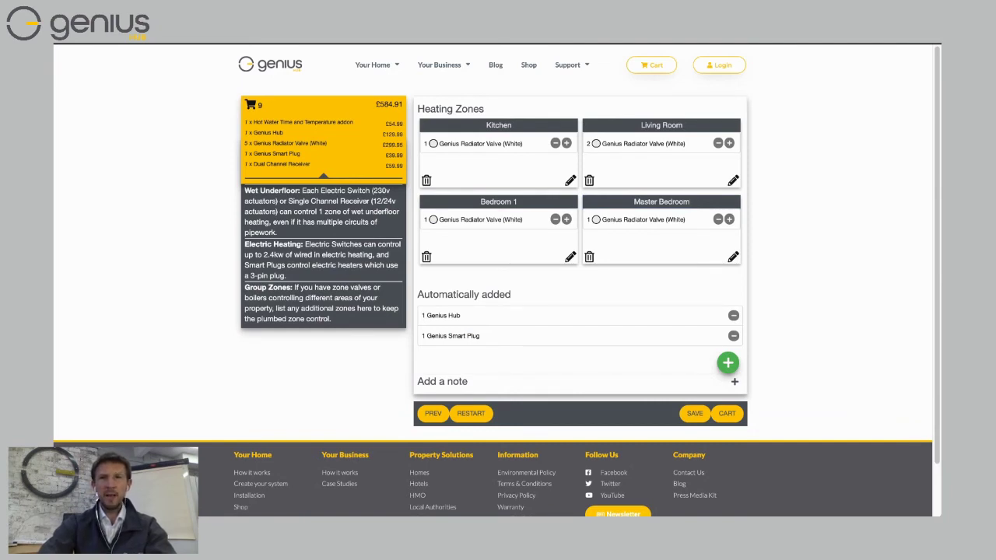
- Add a fifth radiator heating zone and name it Ensuite
left_click(728, 362)
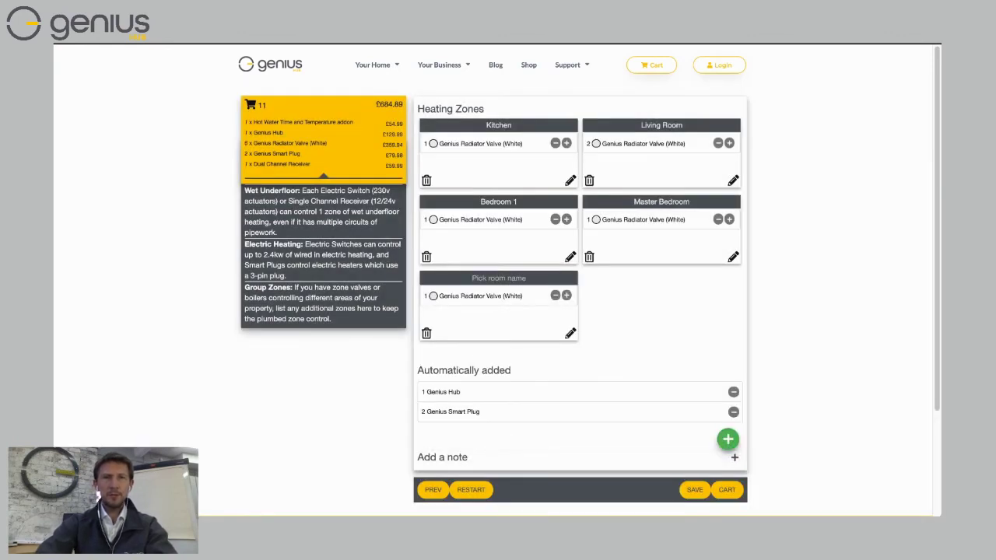
left_click(494, 278)
type("Ensuite")
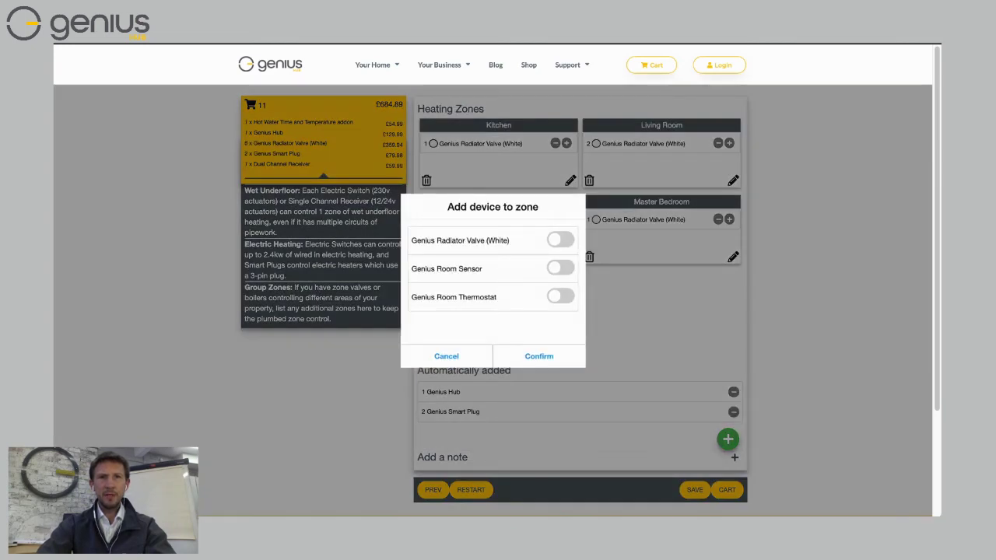
- Add a Genius Room Sensor to both the Kitchen and Living Room zones
left_click(560, 268)
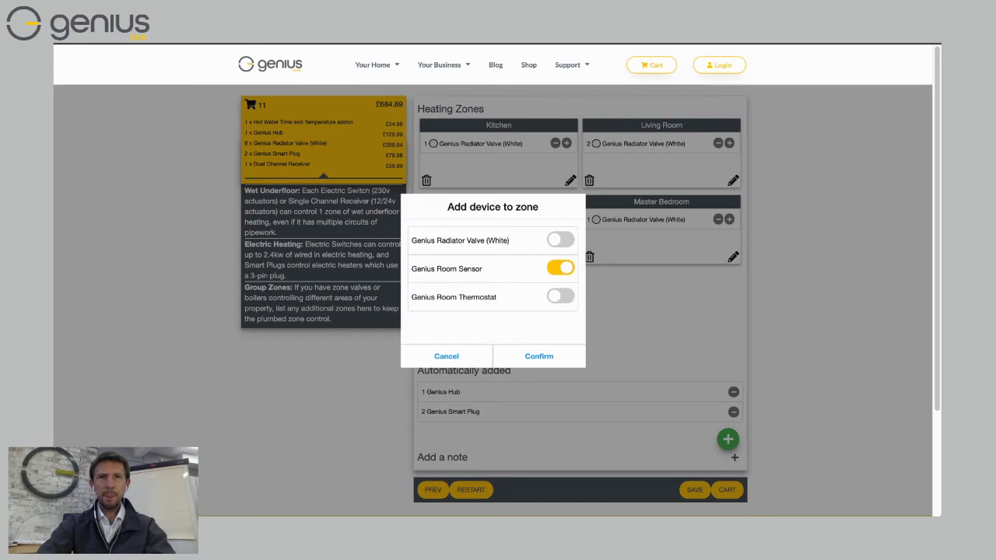
left_click(539, 356)
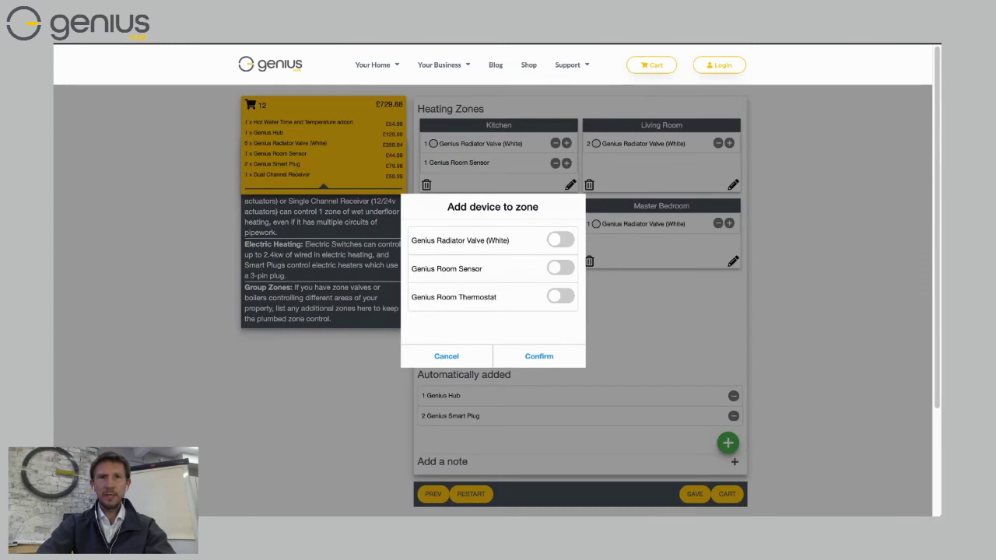
left_click(560, 267)
left_click(539, 355)
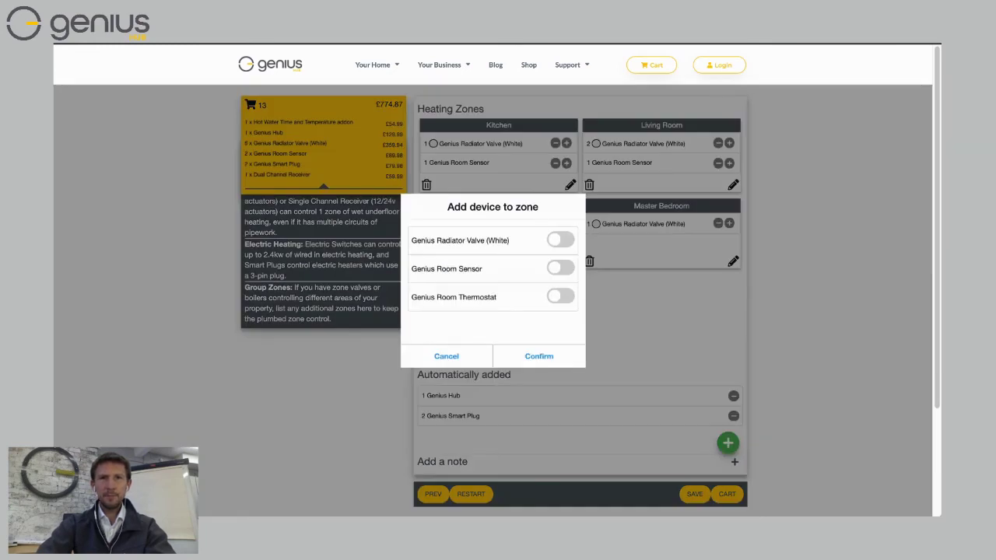
- Add a Genius Room Sensor to the Master Bedroom zone and rename the Bedroom 1 zone as Bedroom Spare
left_click(560, 268)
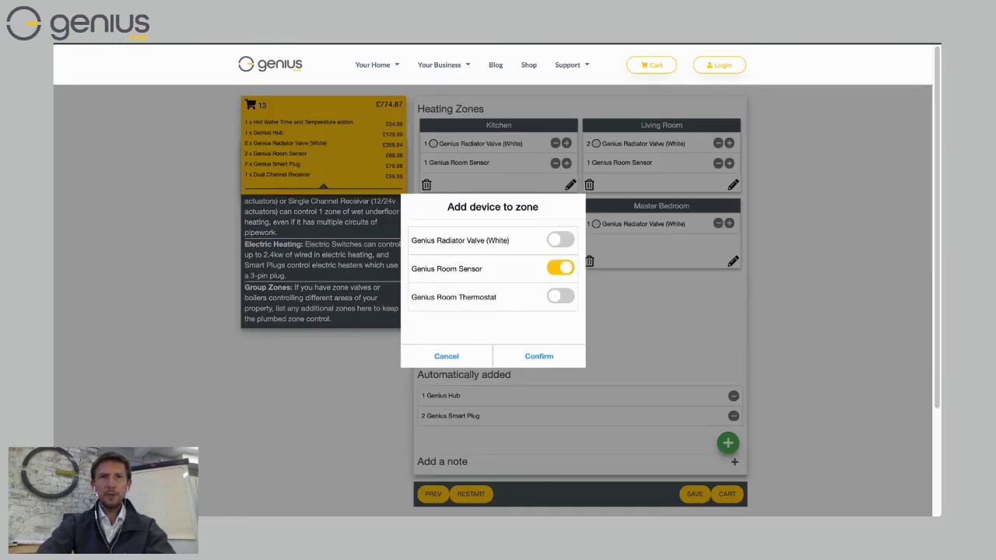
left_click(538, 355)
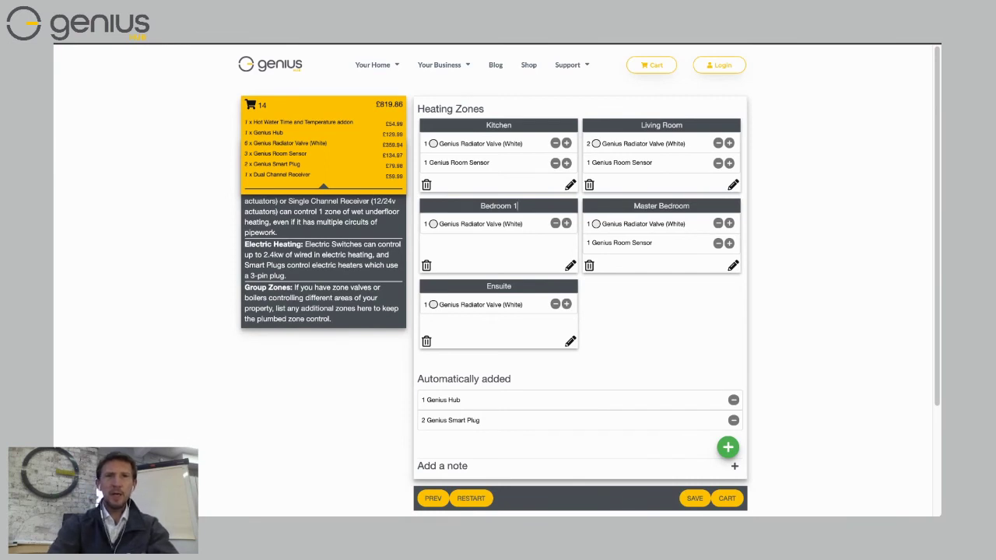
key("BackSpace")
type("Spare")
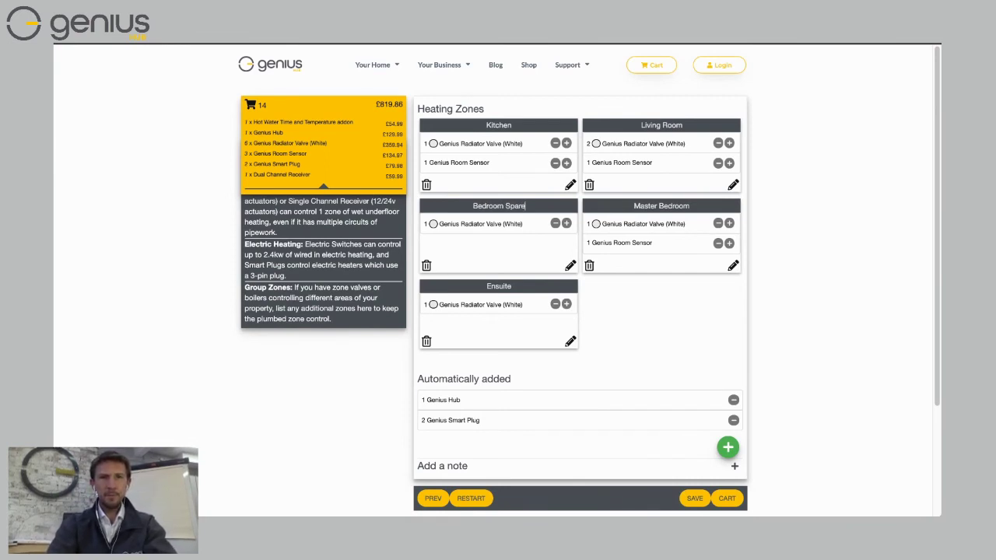
key("Return")
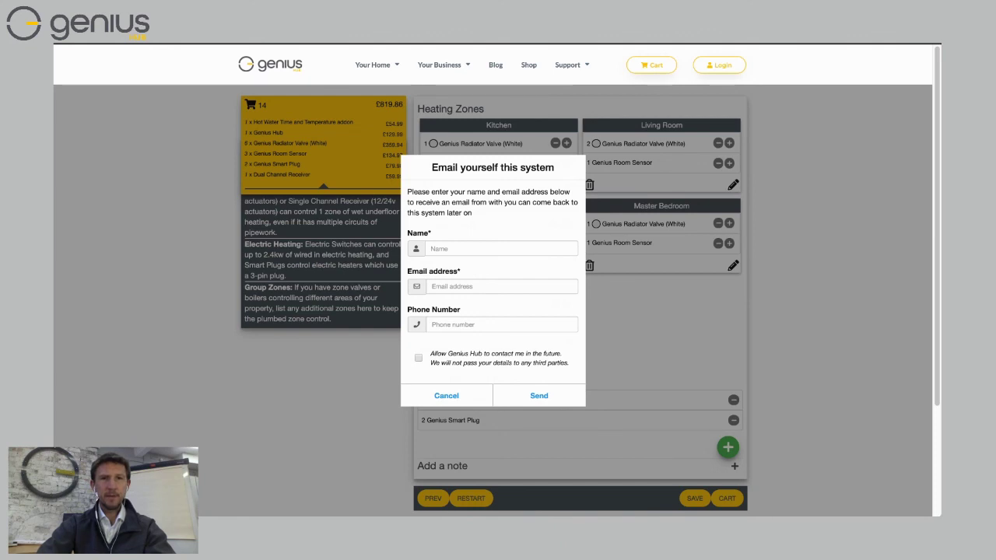
- Dismiss the system email form without sending it and take the configured system to the cart to review its products and totals
key("Escape")
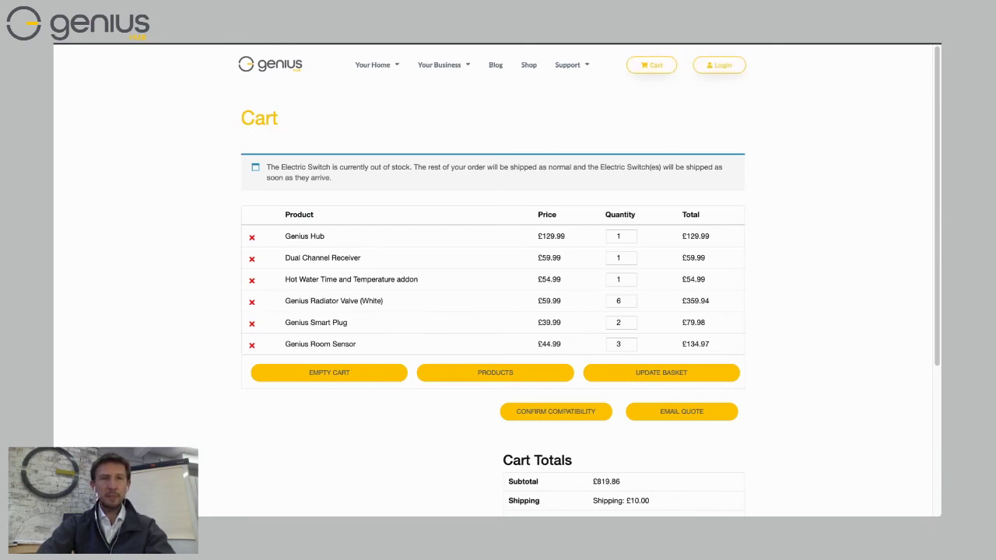
scroll(498, 280, "down", 4)
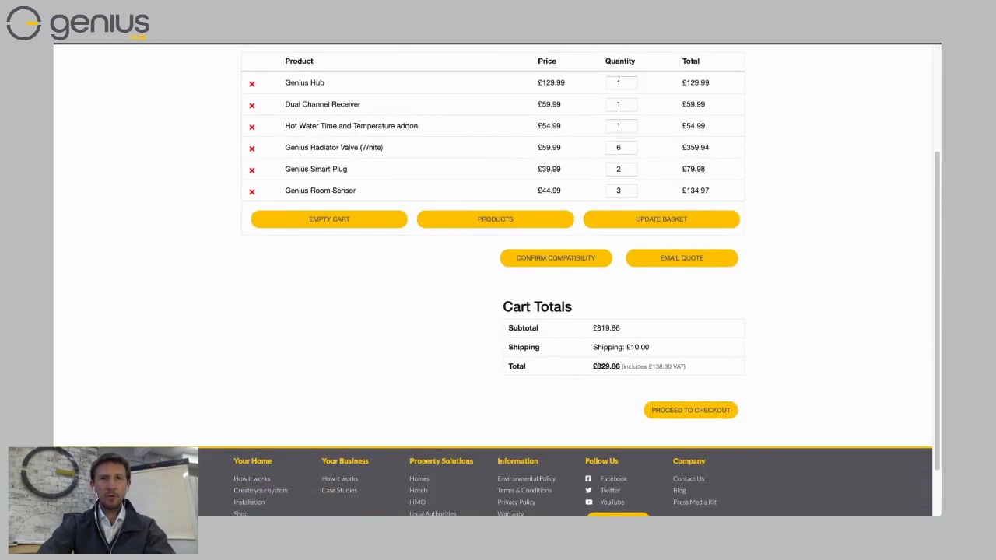
scroll(498, 280, "up", 3)
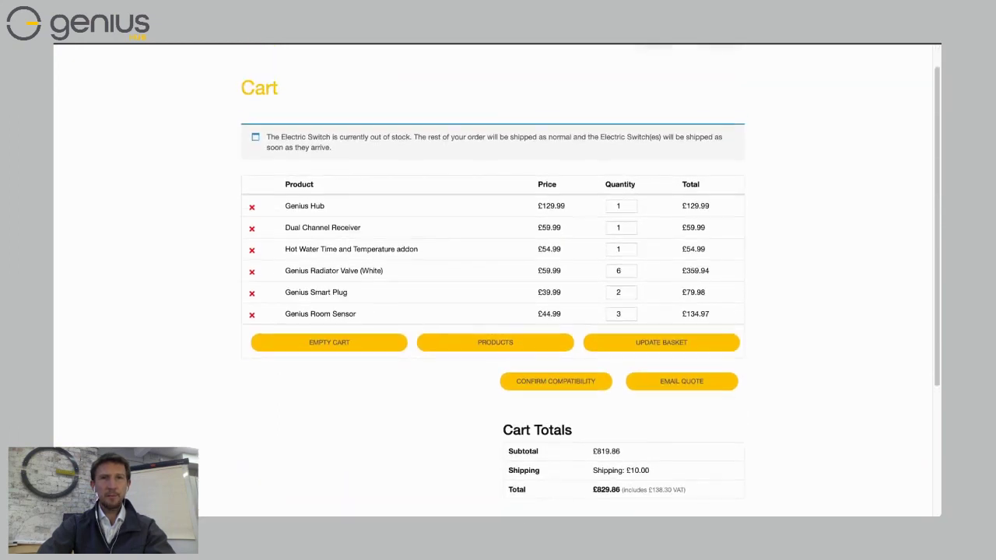